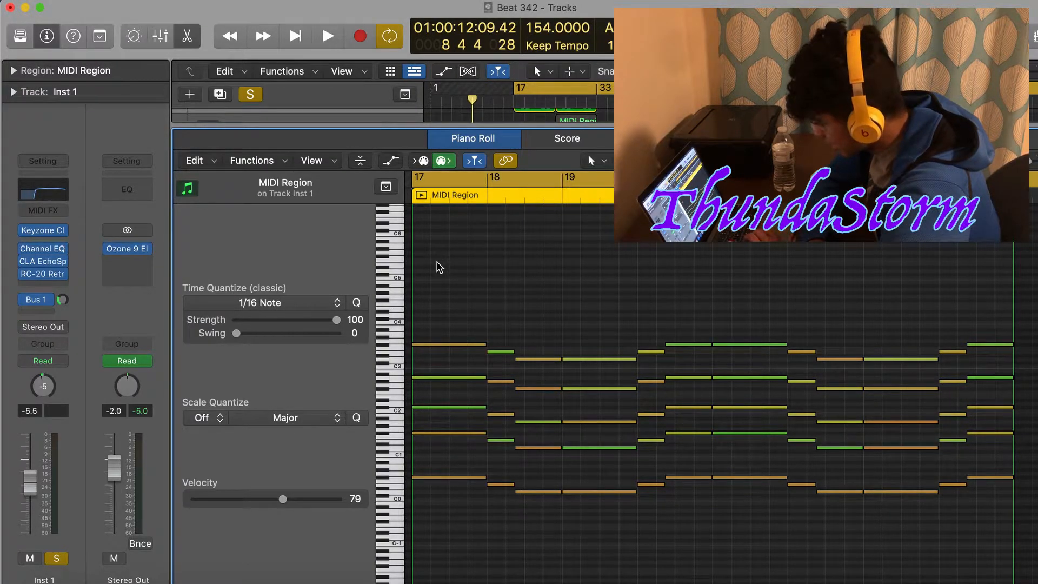
Play the Inst 1, 0Guitar Split MF and PWed Squares melody parts with their notes shown in the Piano Roll
key(space)
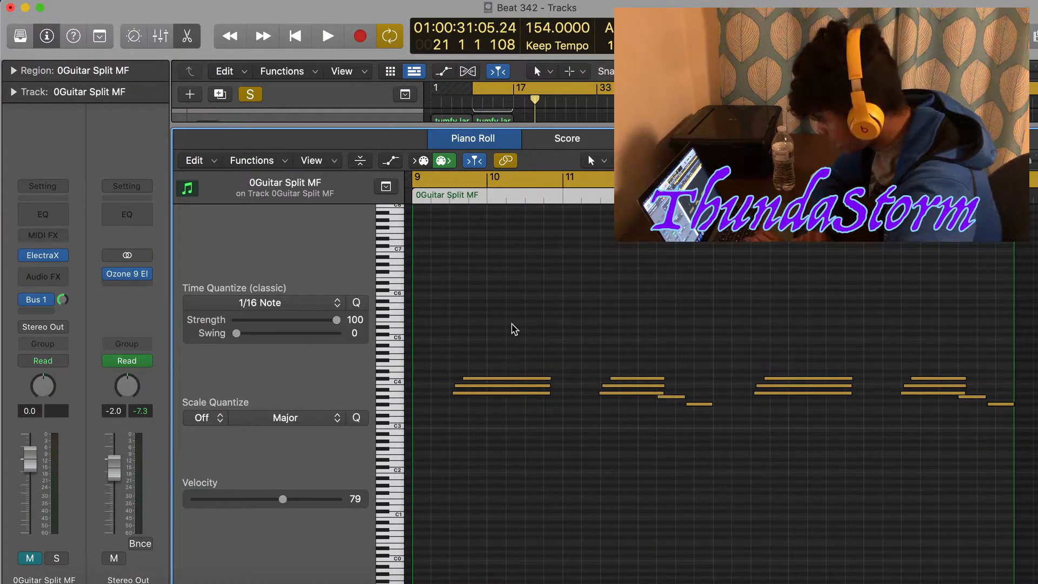
key(space)
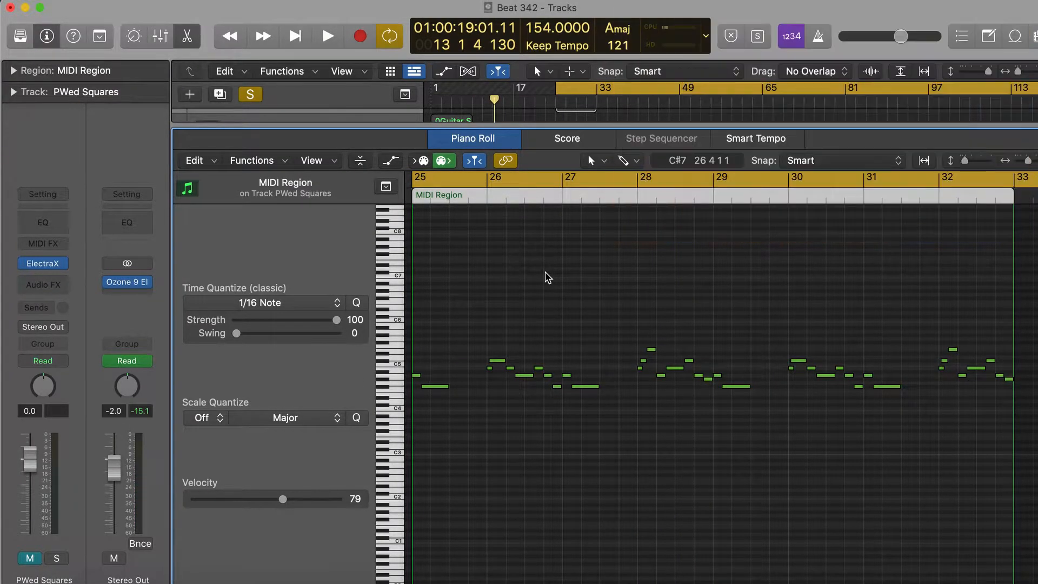
key(space)
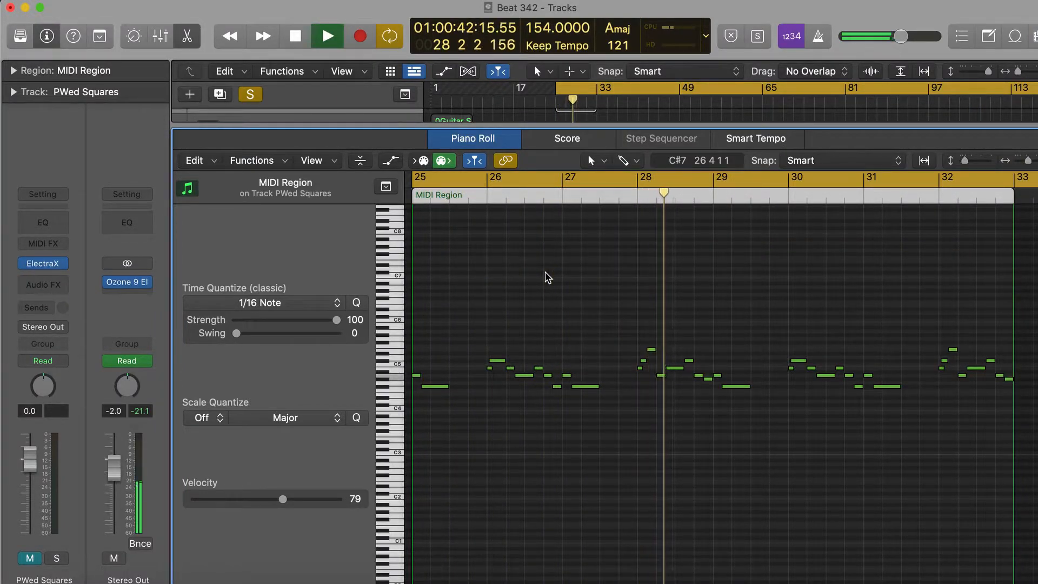
key(space)
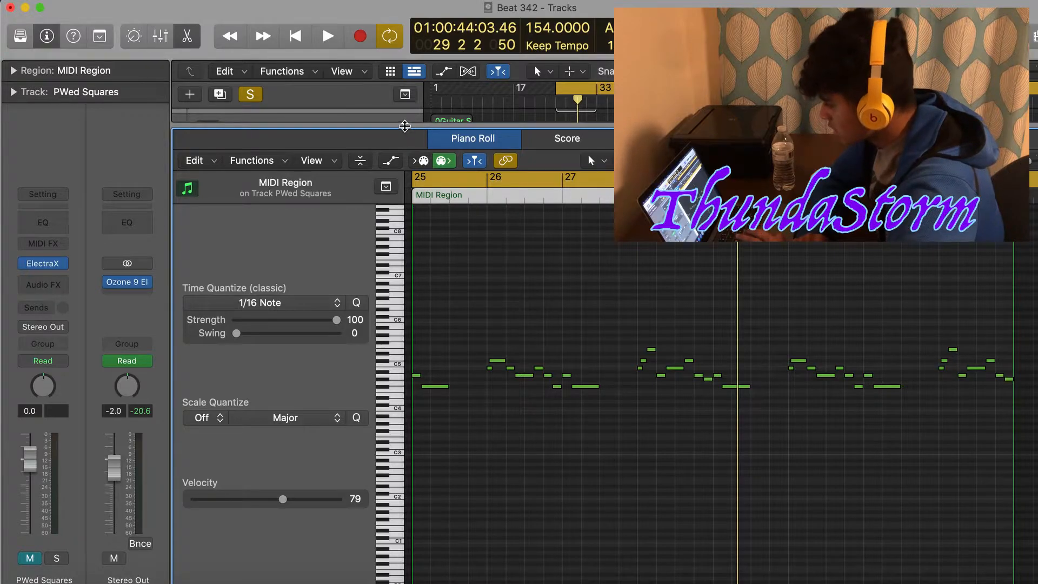
Solo the drum tracks and play the Inst 10 and Inst 6 patterns at bar 25 with their notes in the Piano Roll
key(e)
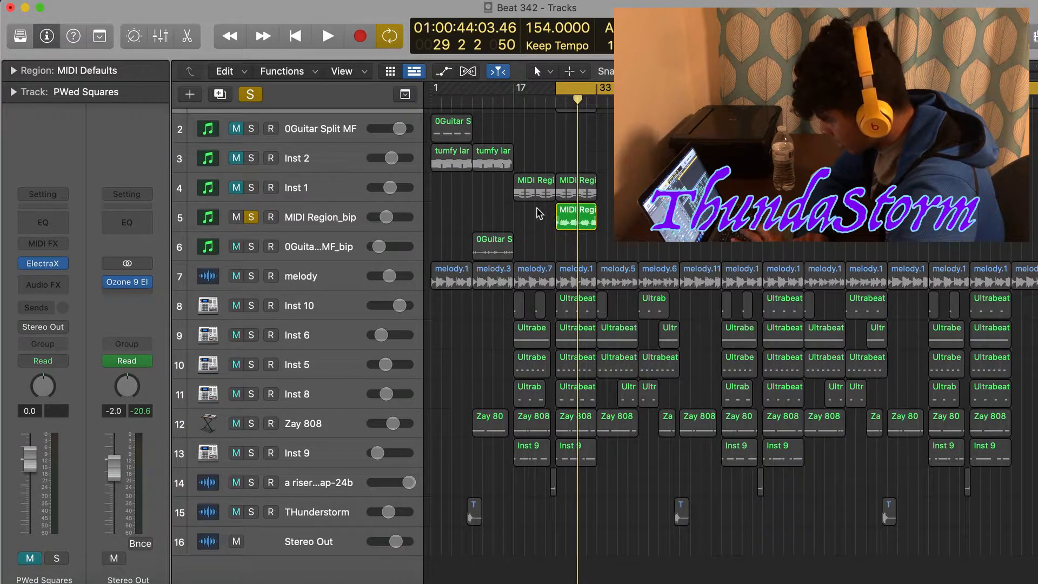
key(s)
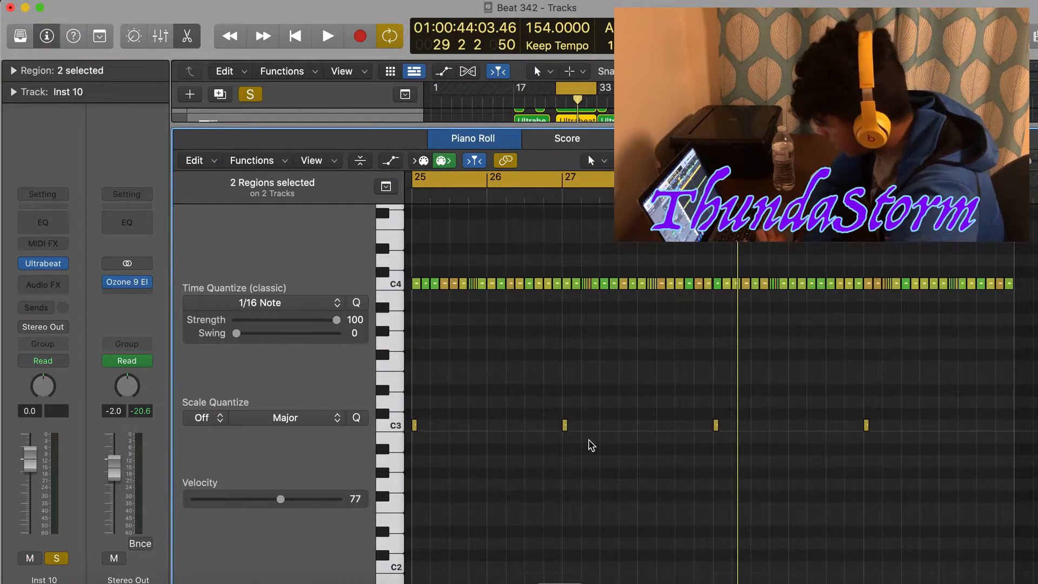
scroll(591, 444, up, 2)
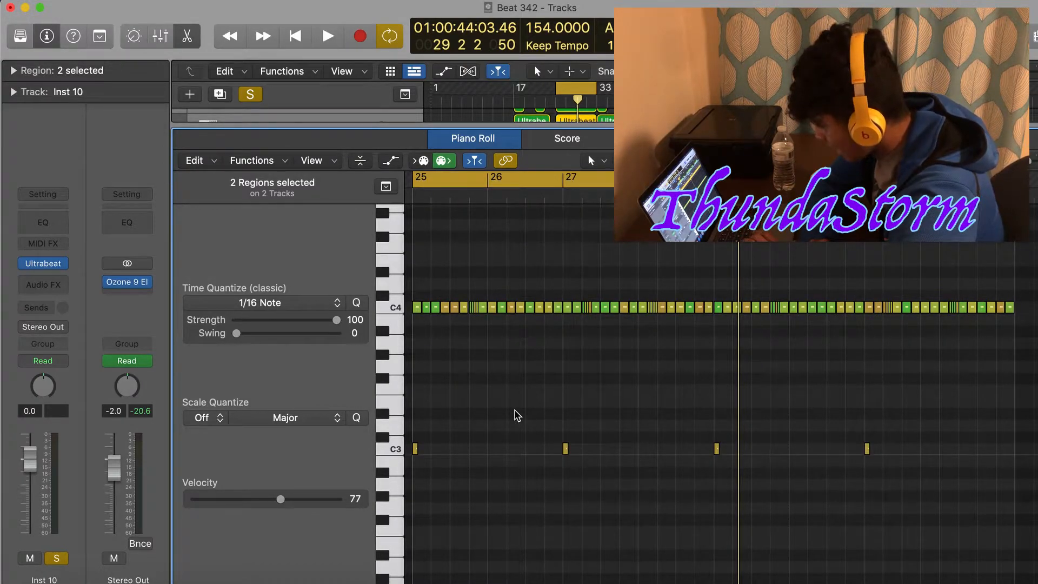
key(space)
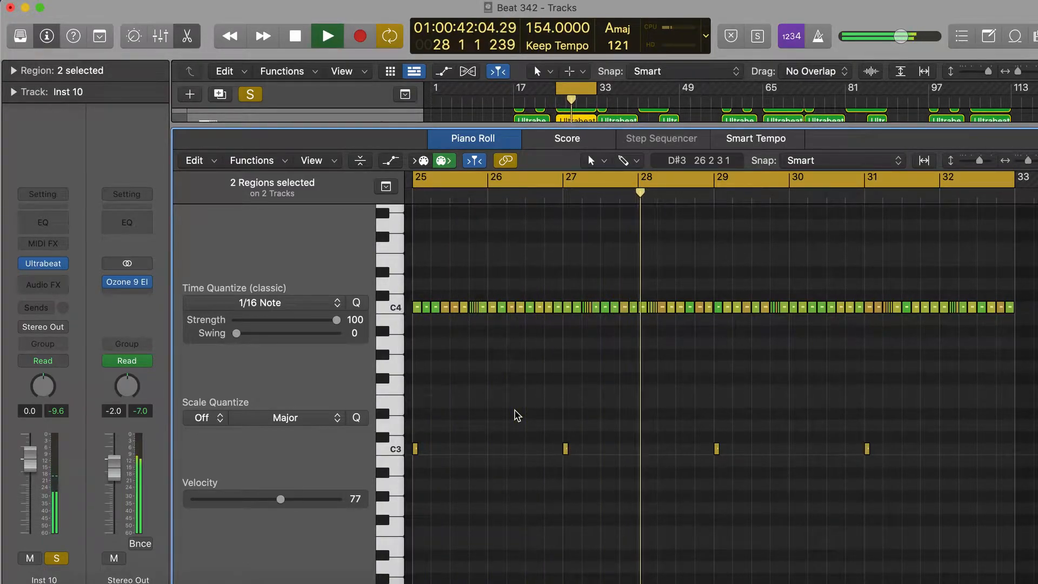
key(space)
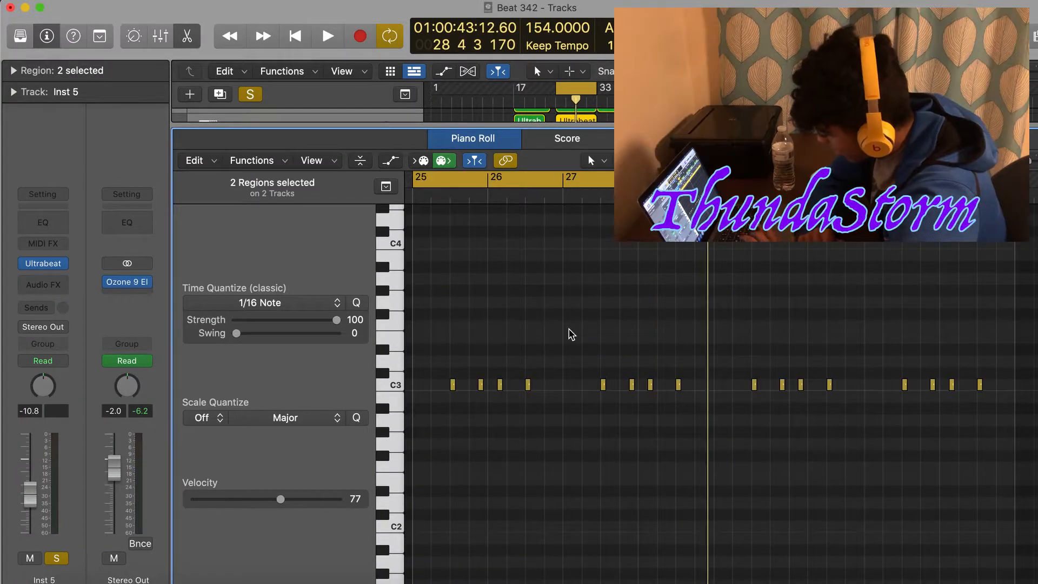
Play the Inst 5 and Inst 8 drum patterns and the Zay 808 and Inst 9 bass patterns from bar 25
key(space)
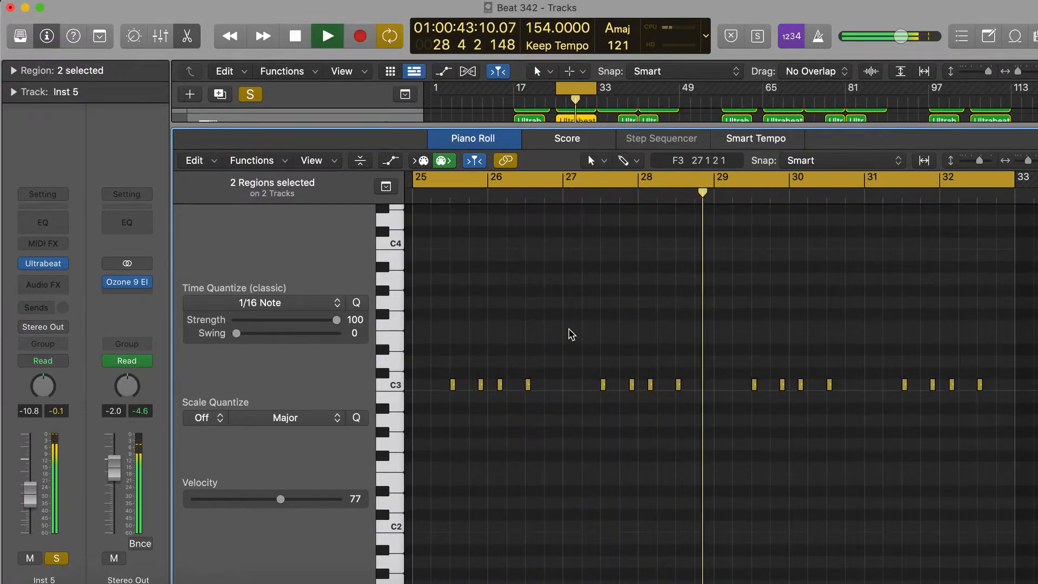
key(space)
key(Down)
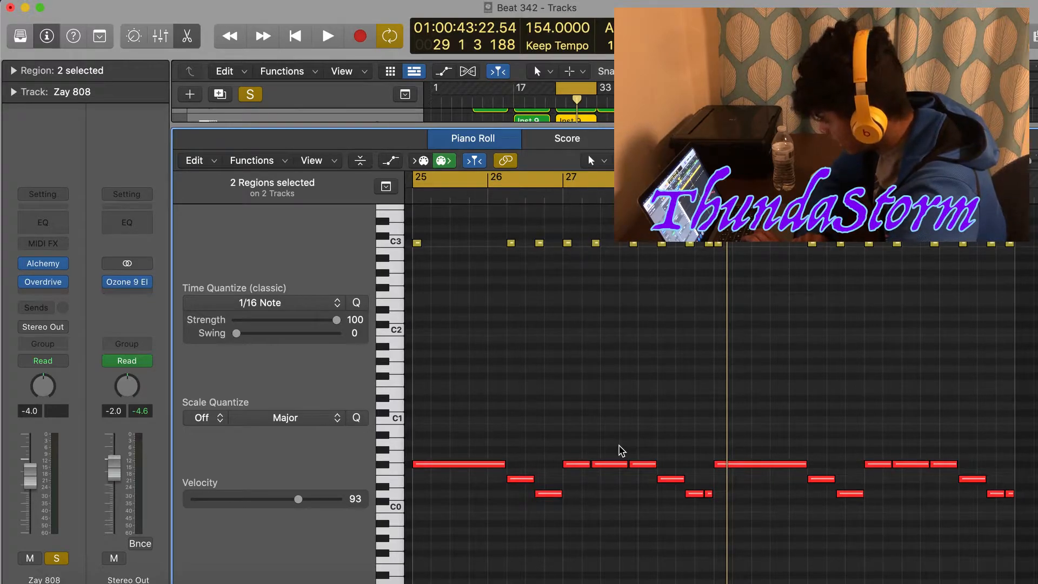
key(space)
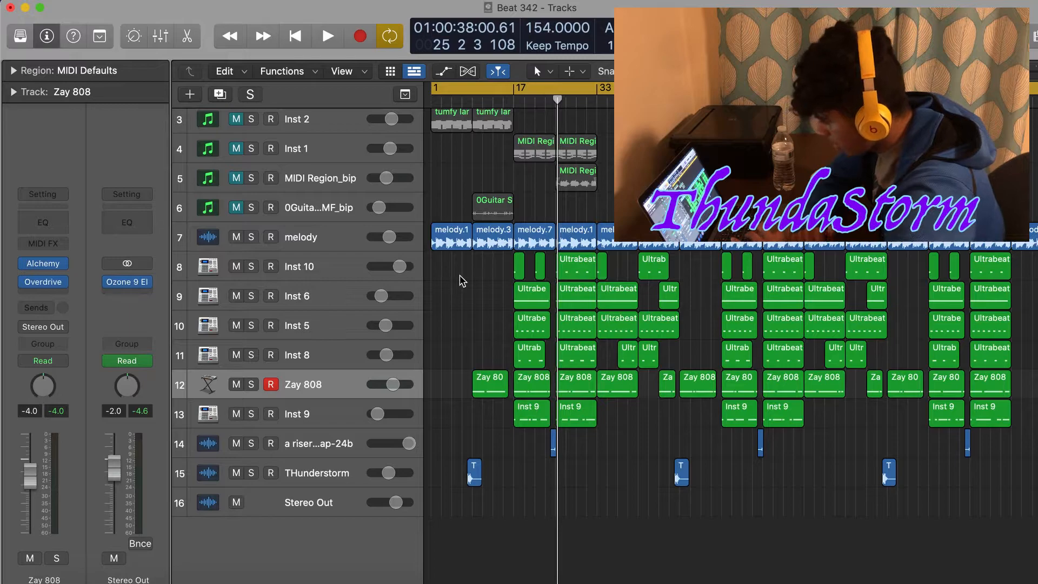
Look through the bounced regions on the melody track and play the full Beat 342 arrangement
click(489, 212)
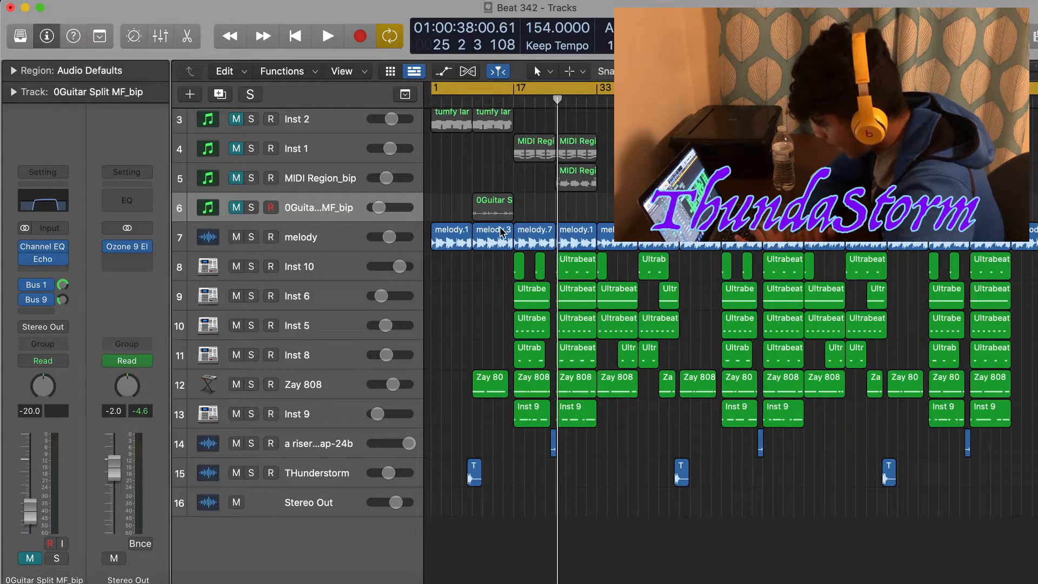
click(454, 238)
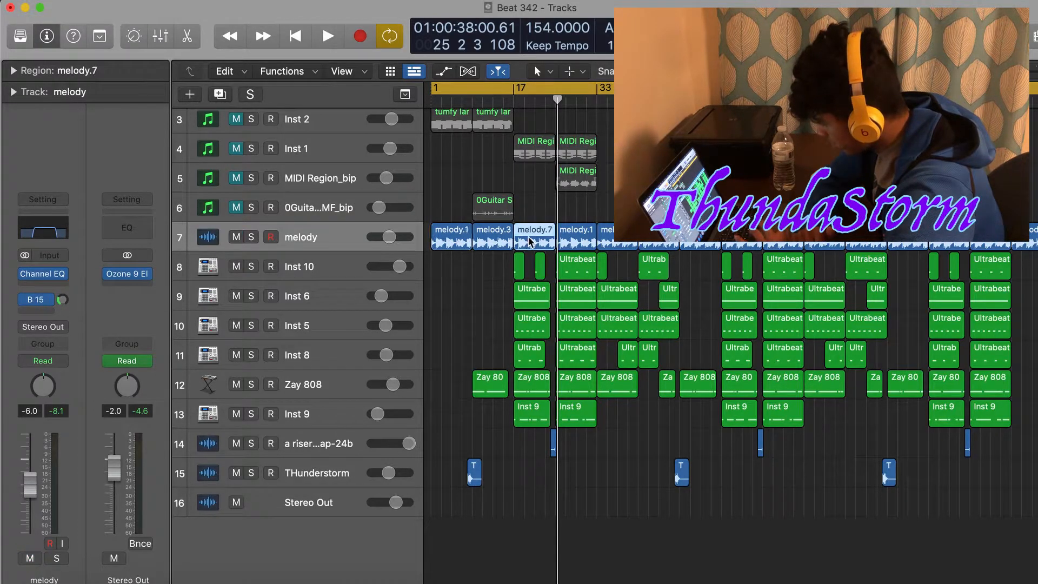
click(579, 236)
click(625, 252)
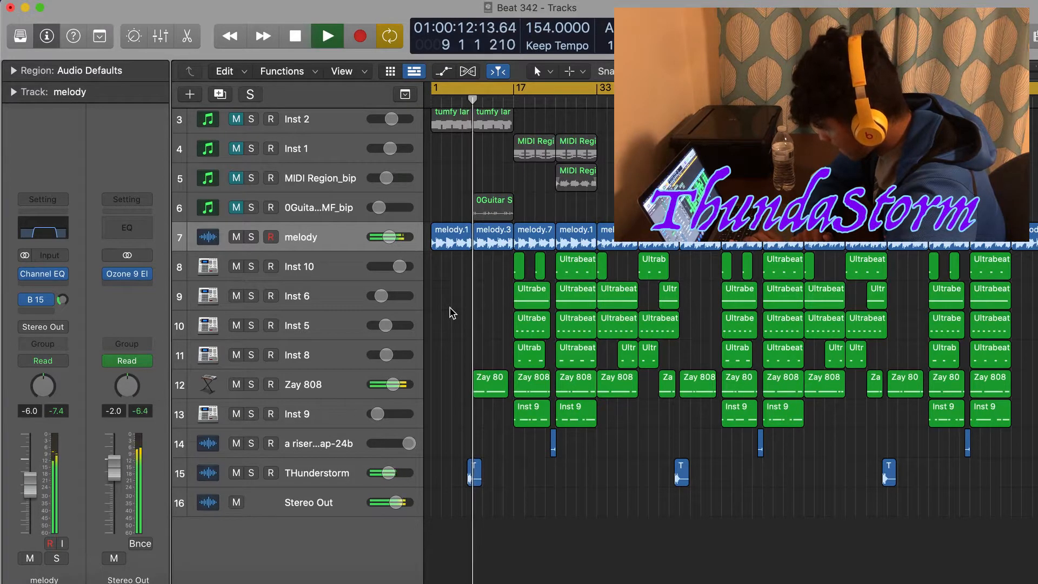
scroll(453, 313, up, 2)
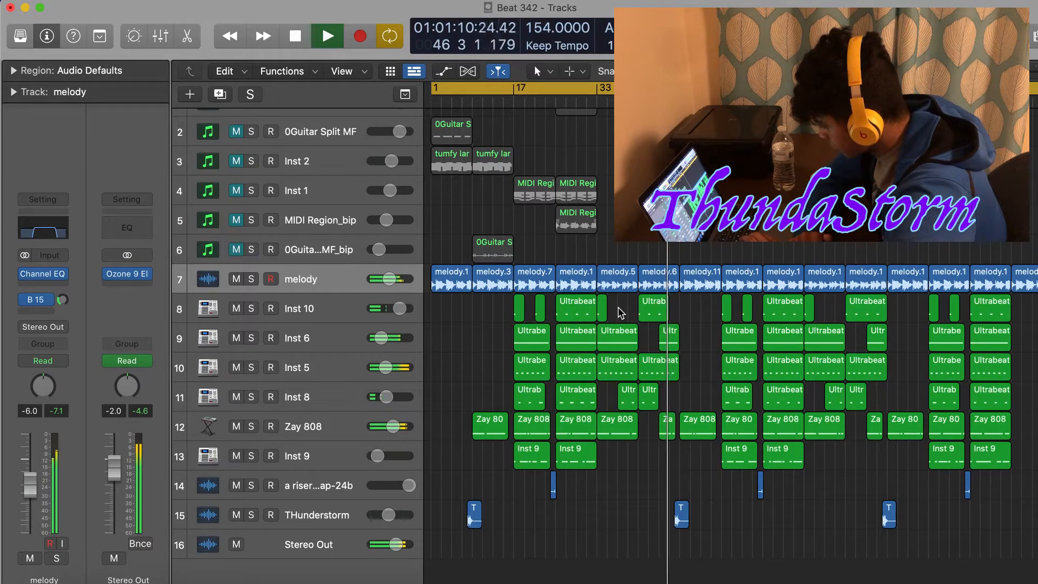
key(space)
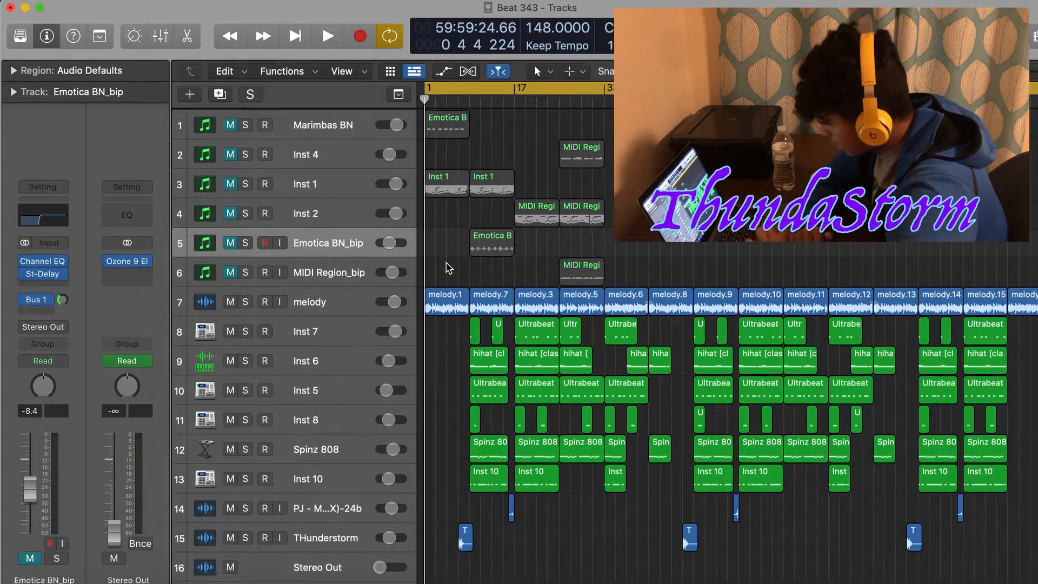
In Beat 343, open the first Inst 1 region soloed in the Piano Roll, fit its notes in view and play it
double_click(441, 187)
key(s)
click(523, 349)
key(cmd+a)
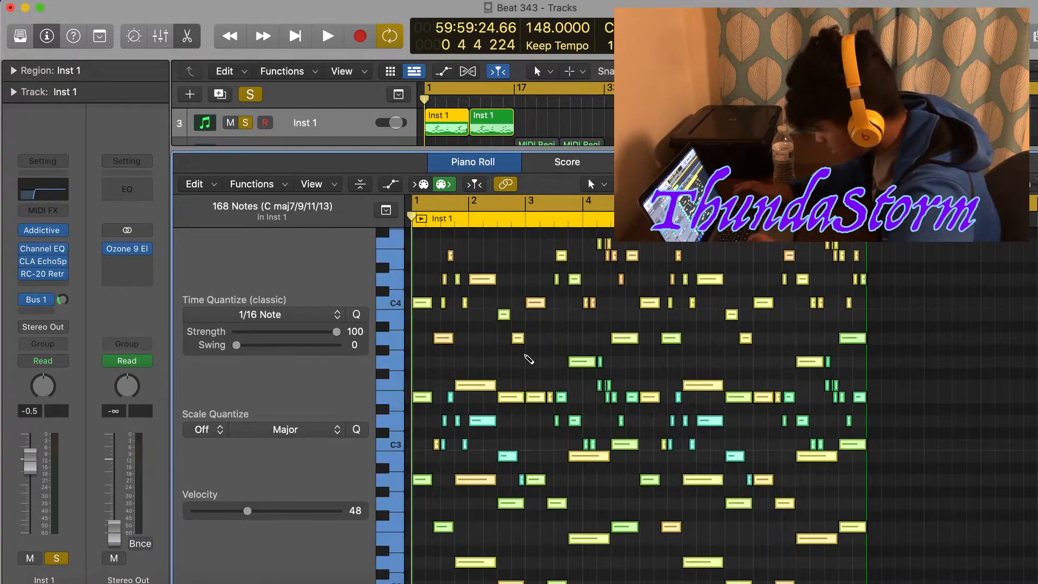
scroll(524, 355, down, 1)
key(alt+Down)
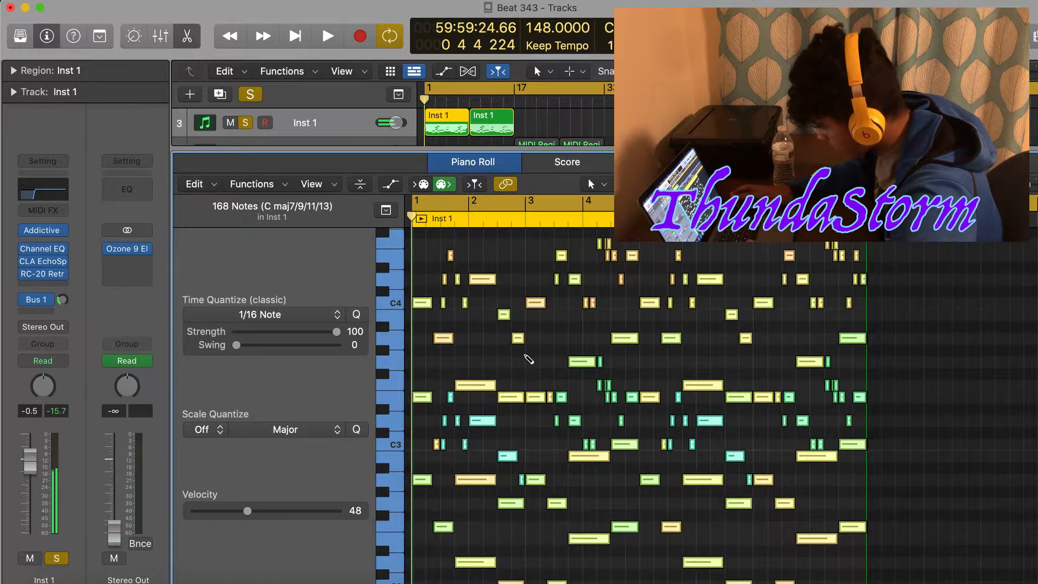
key(super+Up)
click(536, 366)
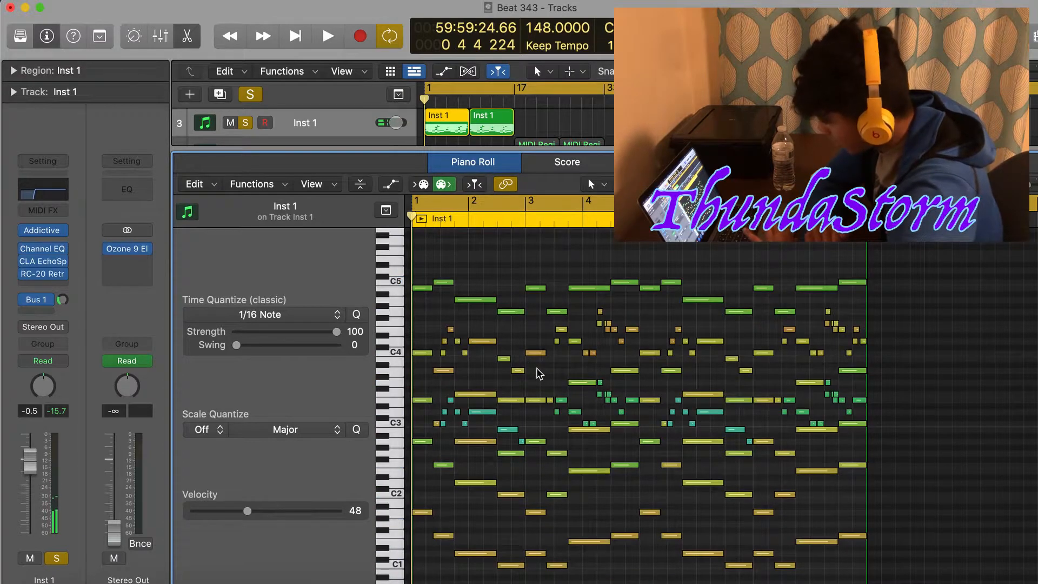
scroll(518, 368, down, 2)
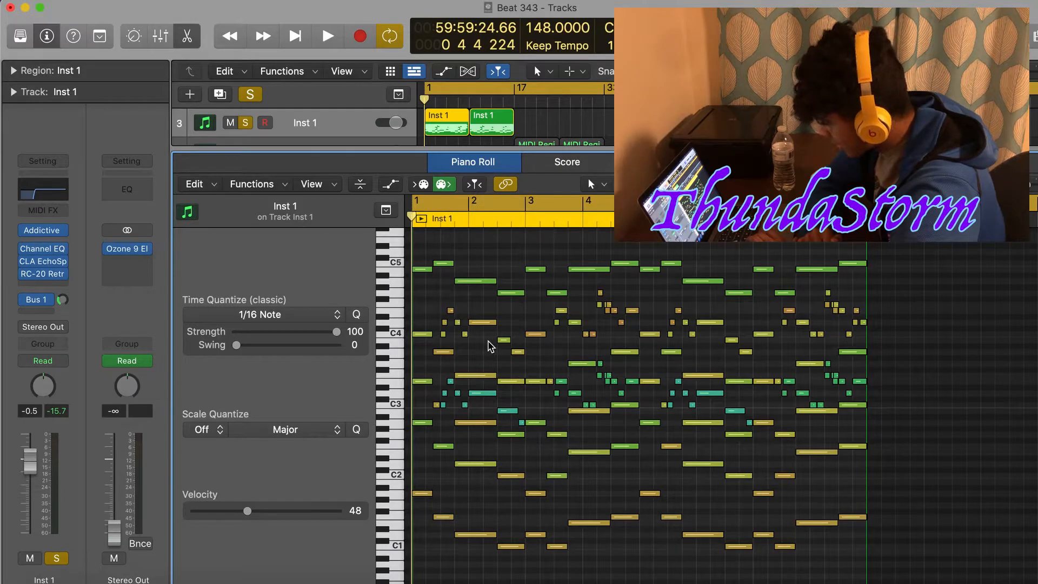
key(space)
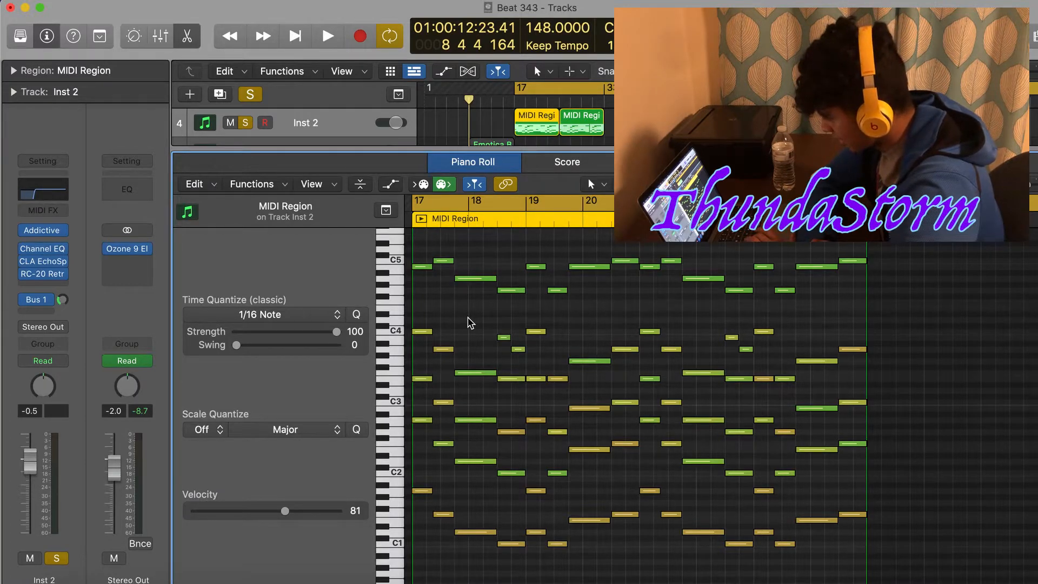
Play the Inst 2, Marimbas BN and Inst 4 melody parts with their notes shown in the Piano Roll
key(space)
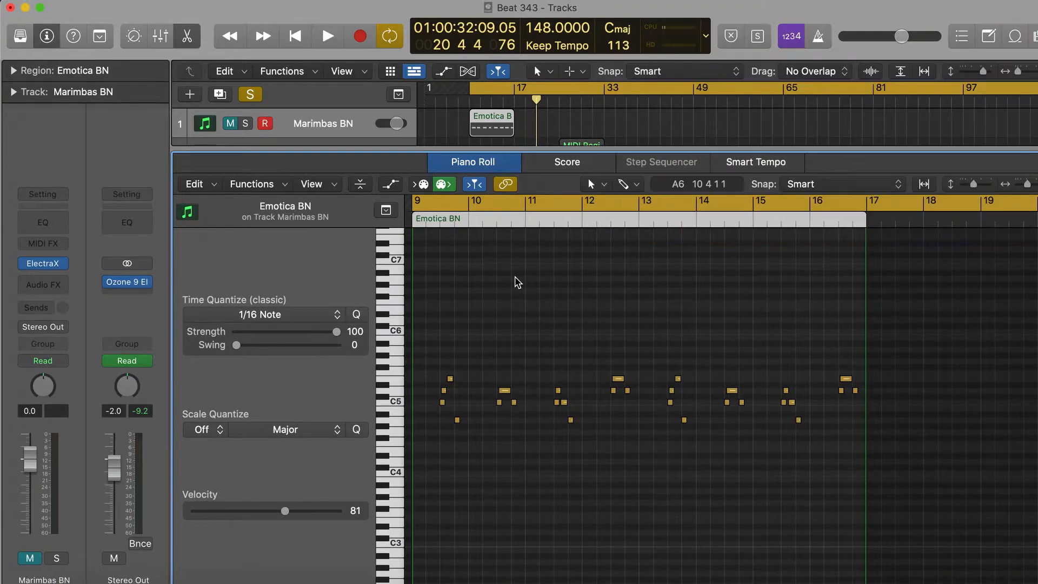
key(space)
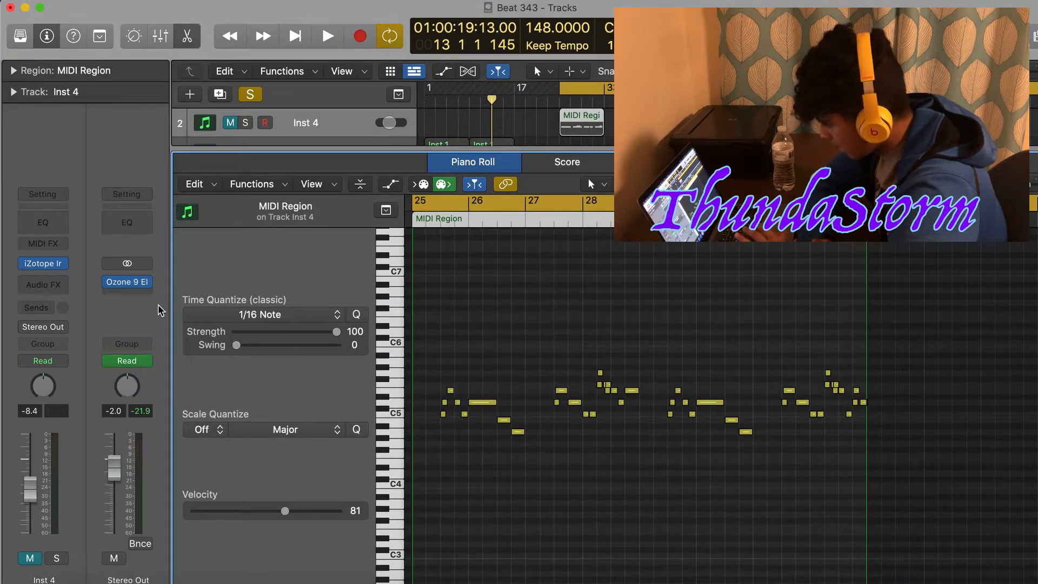
key(space)
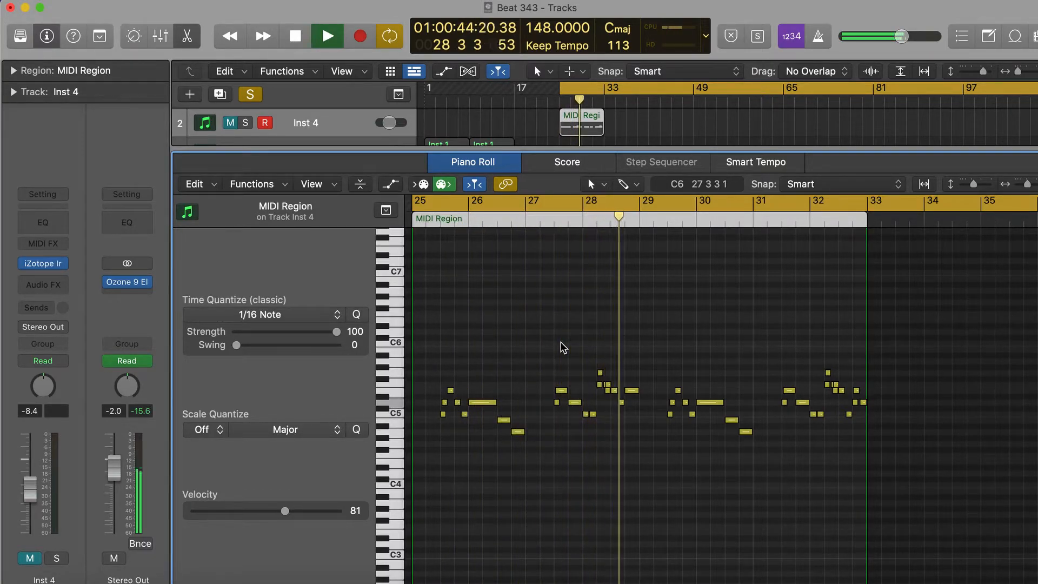
key(space)
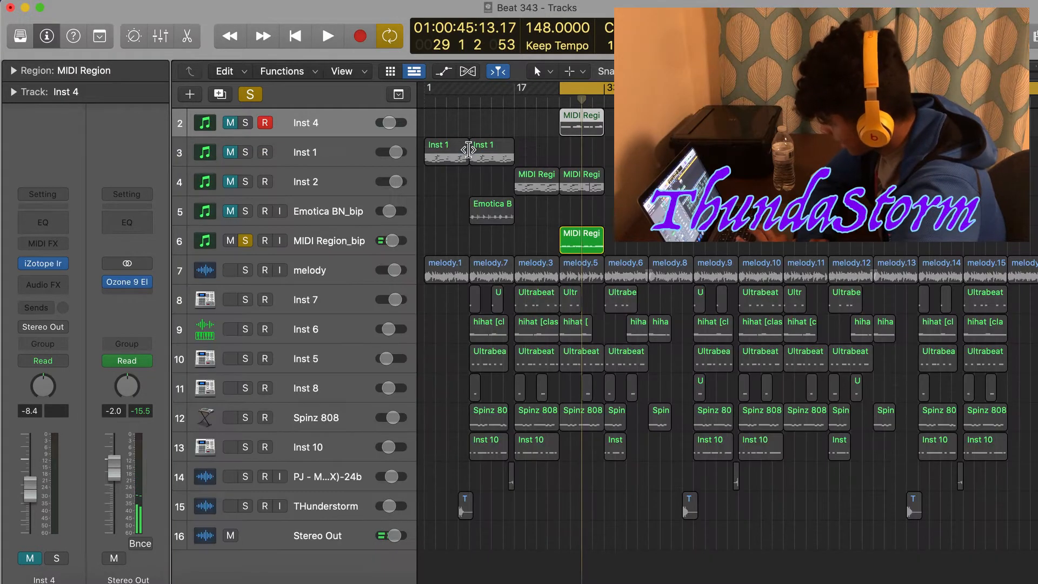
Solo the drum tracks and play the bar 17 patterns of Inst 7 with Inst 6 and Inst 5 with Inst 8
key(p)
click(447, 181)
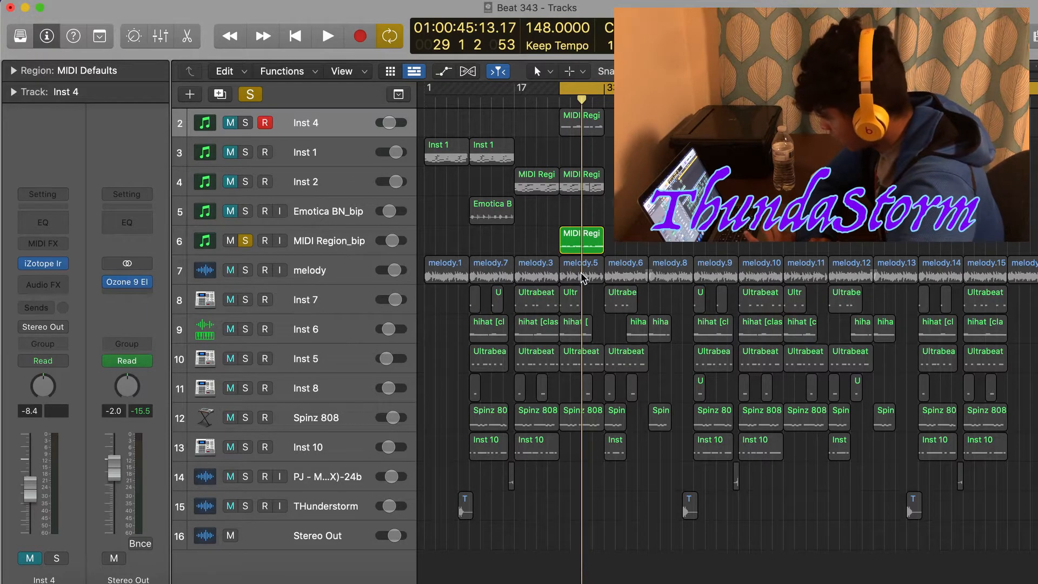
key(ctrl+s)
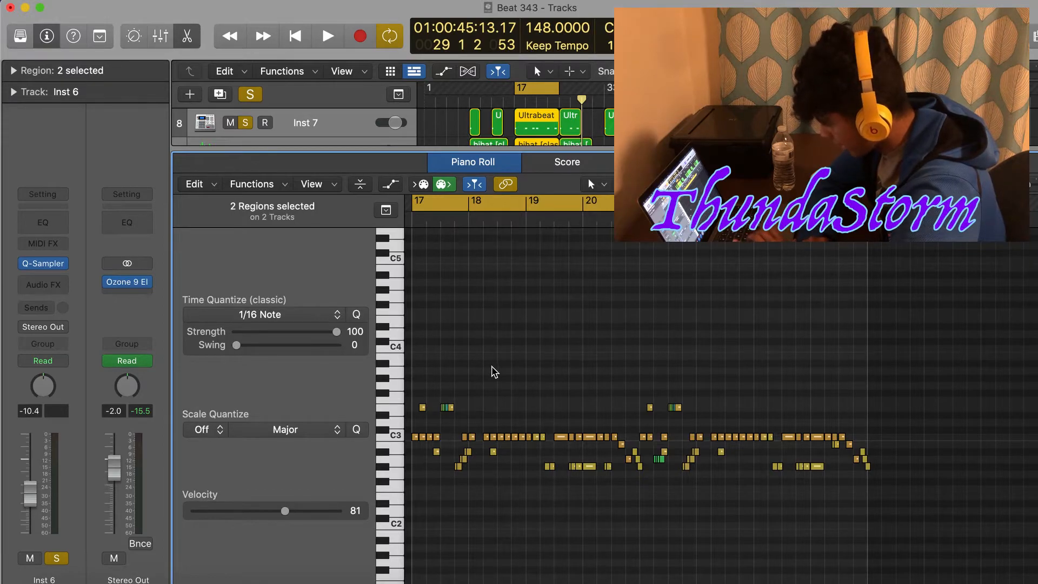
key(space)
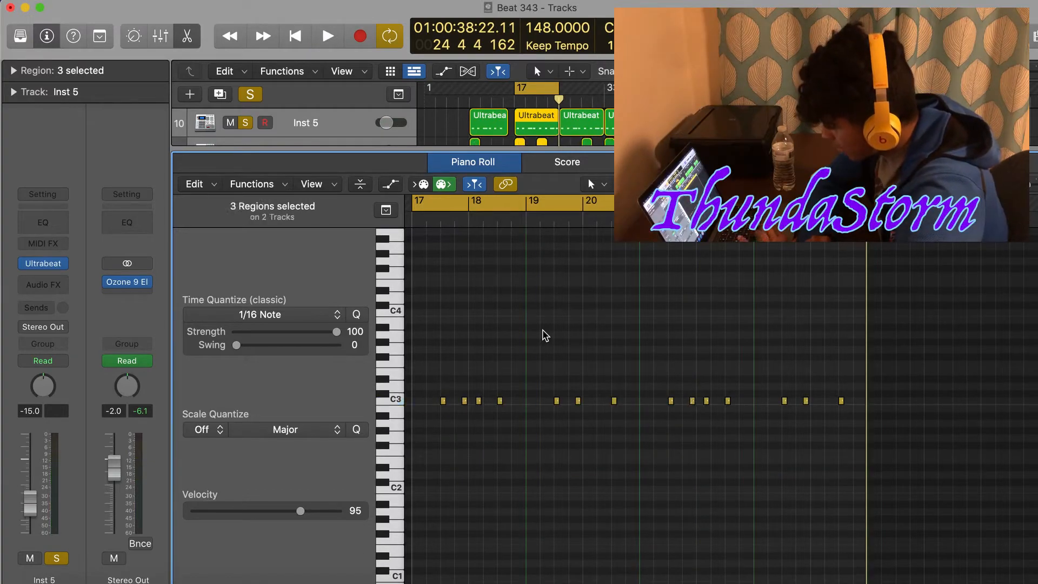
scroll(543, 333, left, 2)
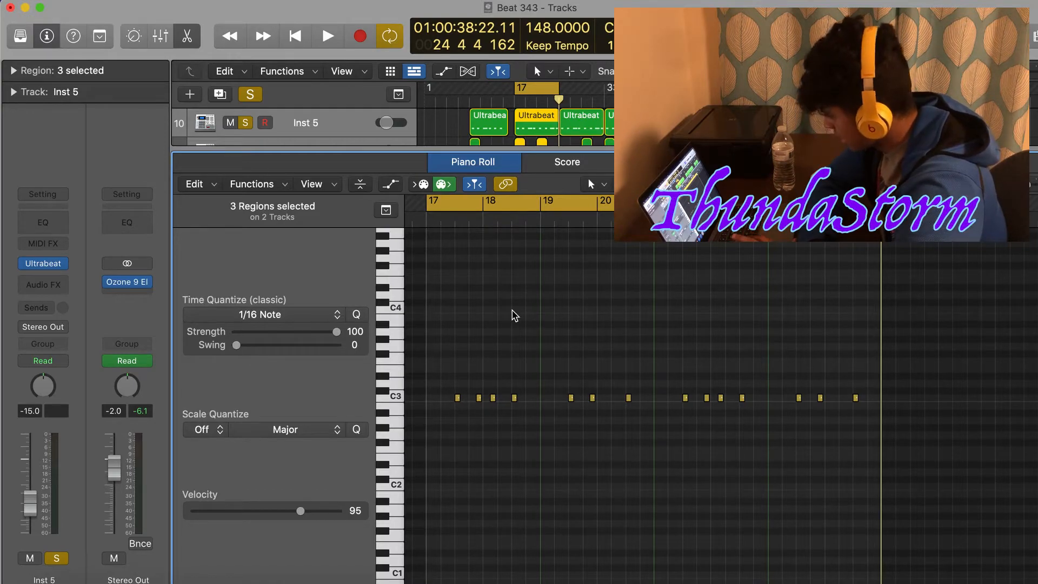
key(space)
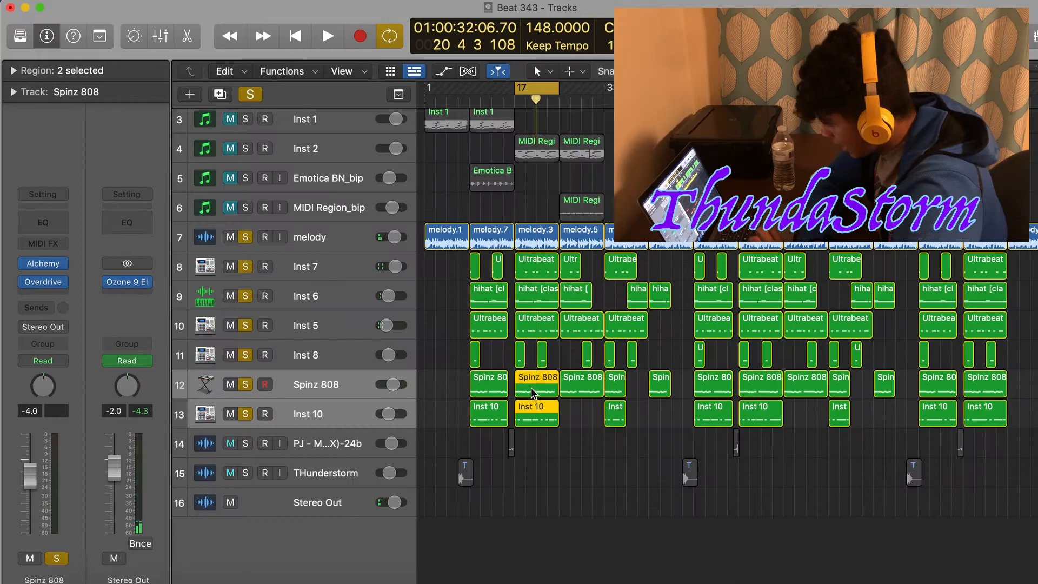
Open the Spinz 808 and Inst 10 regions at bar 17 together in the Piano Roll and play them
double_click(531, 387)
scroll(534, 393, up, 3)
scroll(534, 394, up, 1)
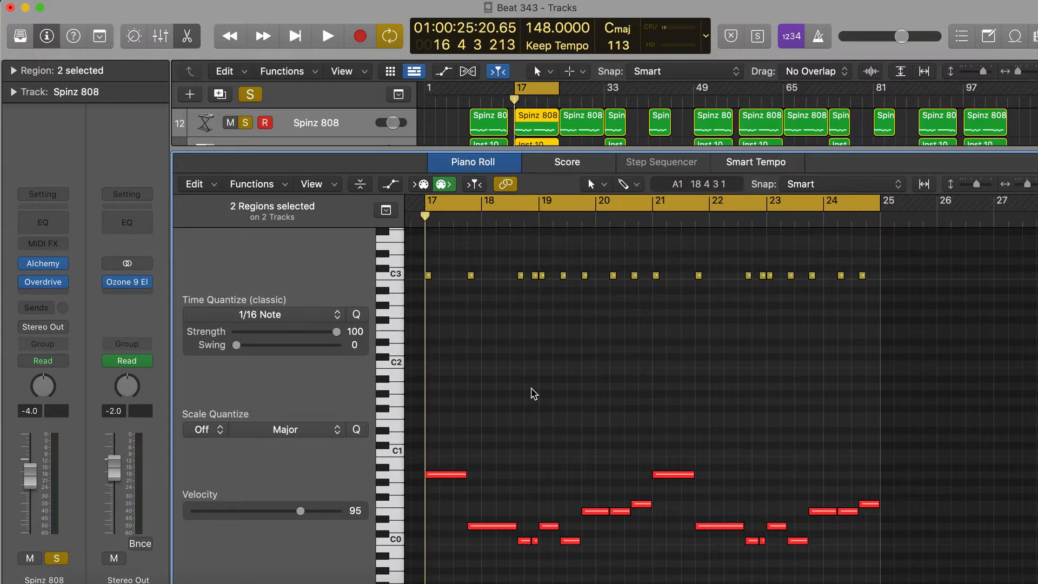
key(space)
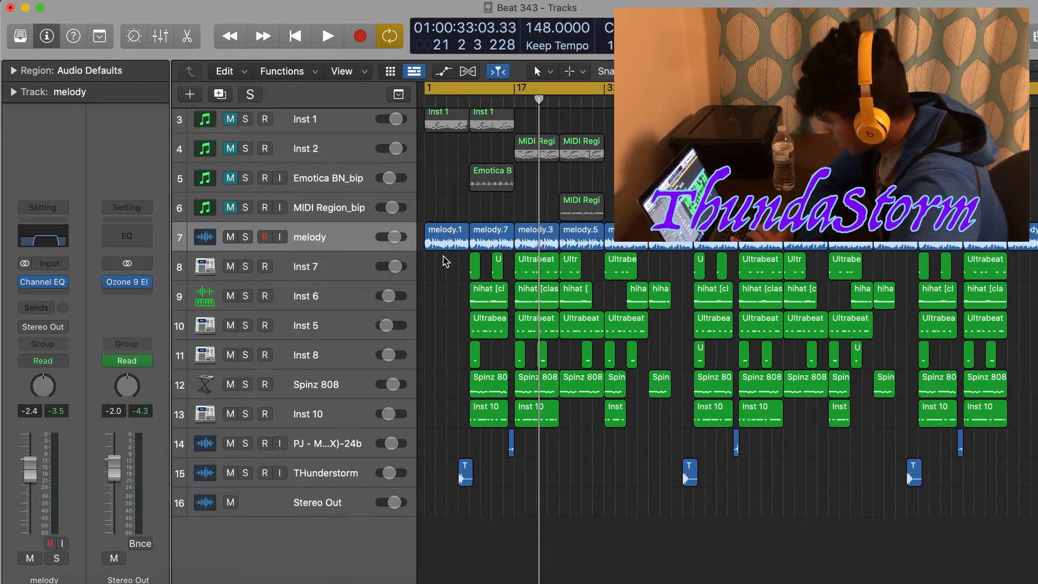
Look through the melody track's bounced regions by selecting melody.7 with melody.3, and melody.8 on its own
click(448, 237)
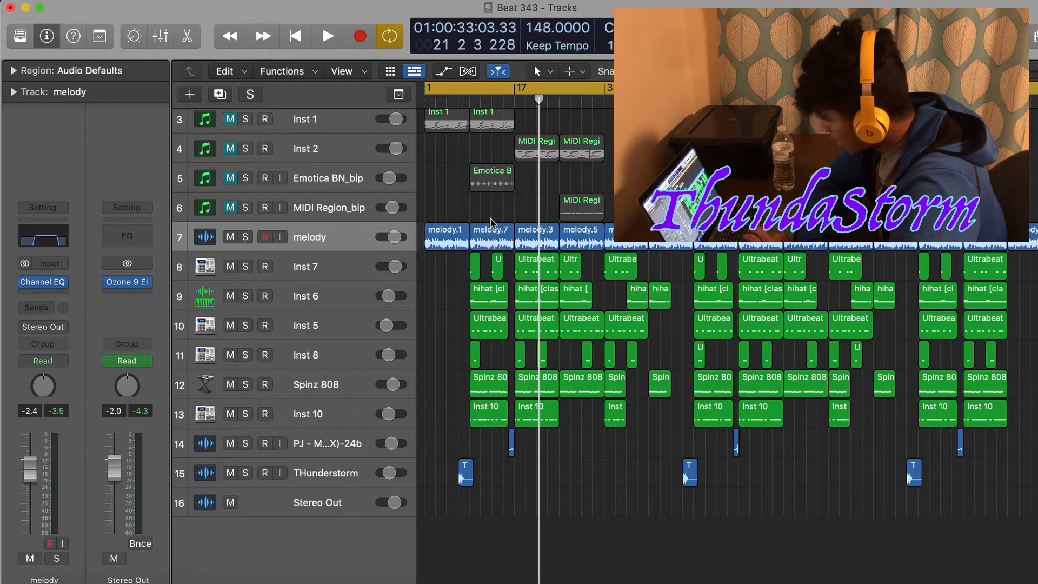
drag(493, 210, 538, 234)
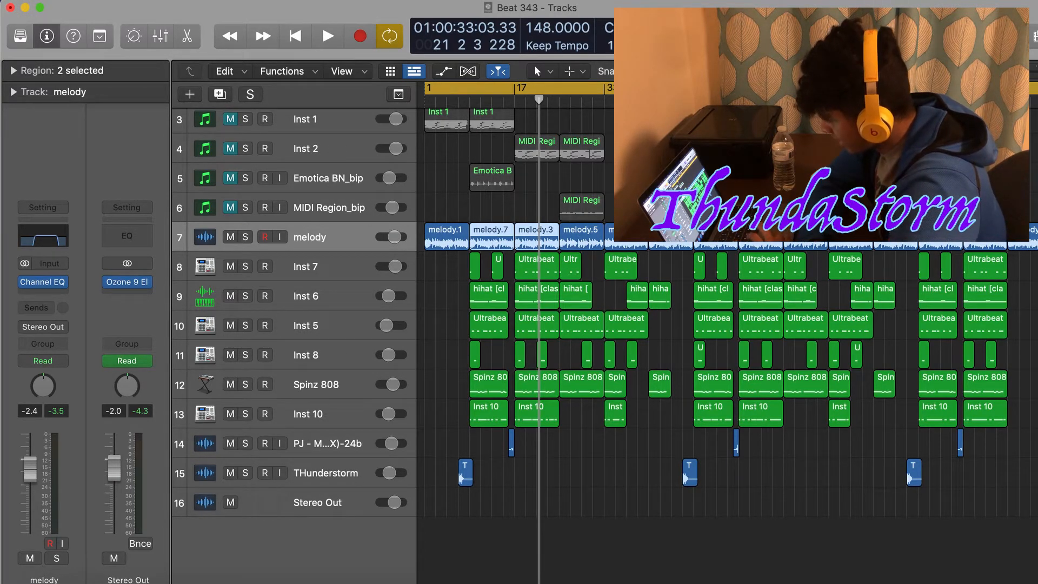
click(662, 209)
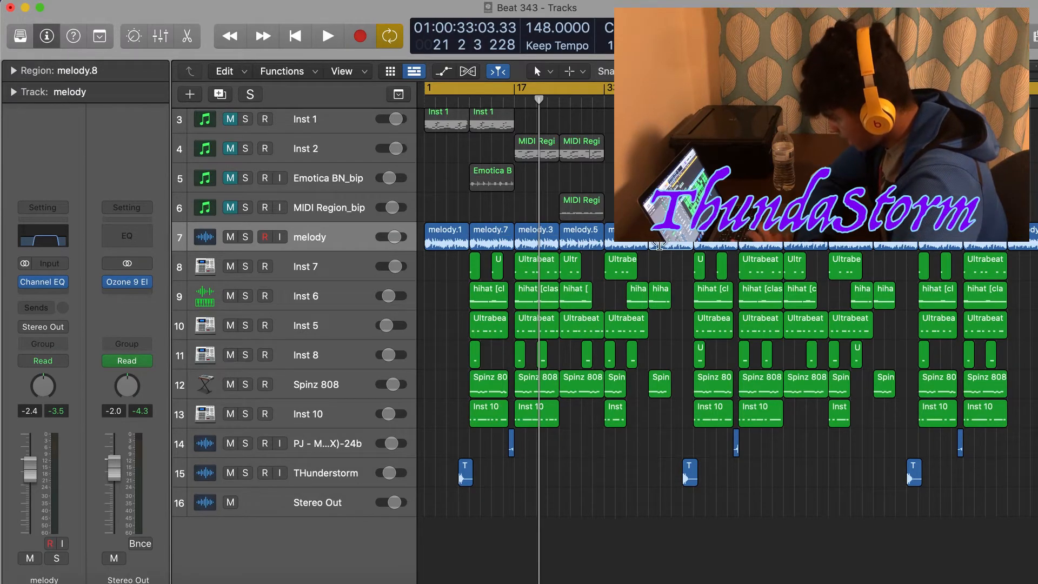